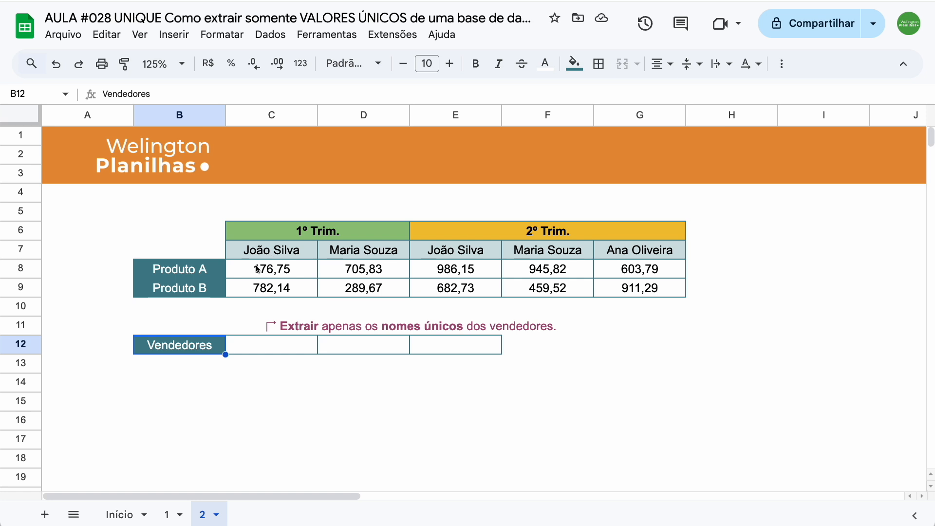
- On sheet 1, extract the distinct product names into cell D7 with =UNIQUE(B7:B14)
{"action": "left_click", "coordinate": [171, 515]}
{"action": "left_click", "coordinate": [379, 251]}
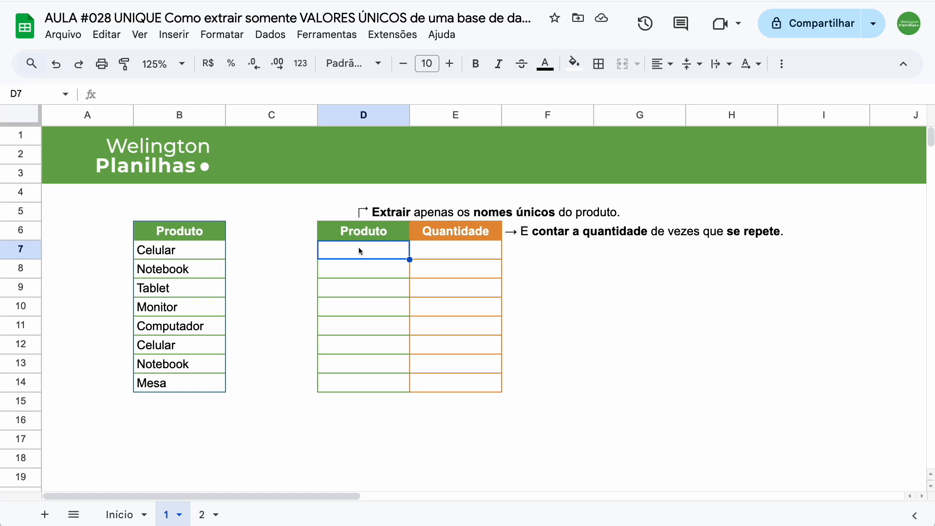
{"action": "type", "text": "="}
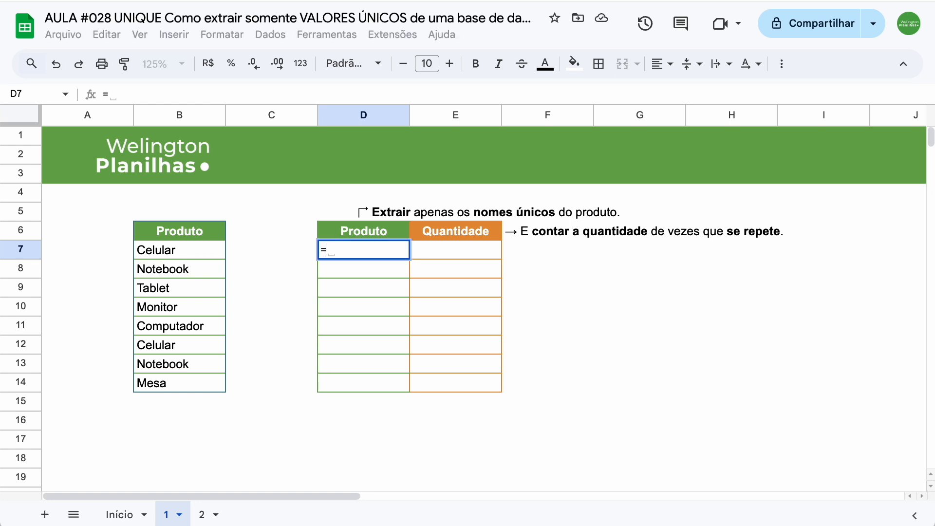
{"action": "type", "text": "uni"}
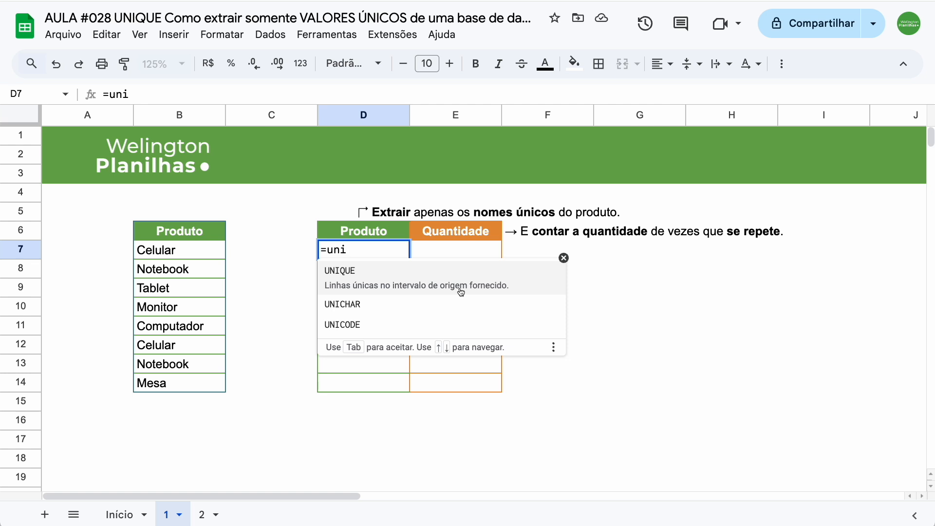
{"action": "left_click", "coordinate": [411, 286]}
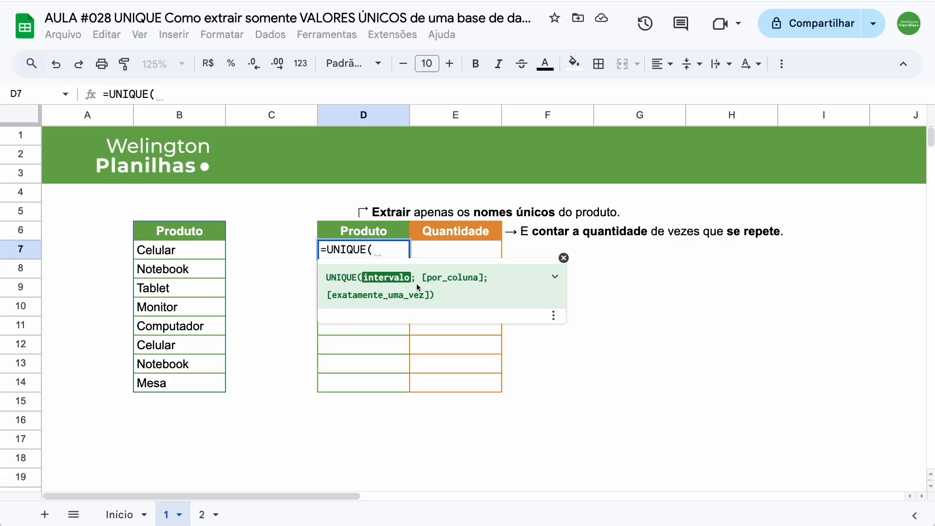
{"action": "left_click_drag", "start_coordinate": [202, 253], "coordinate": [201, 380]}
{"action": "type", "text": ")"}
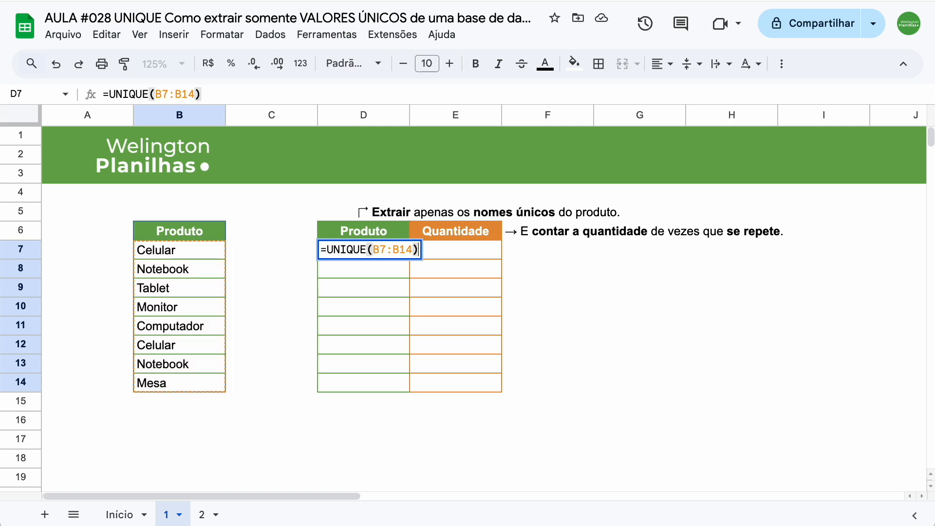
{"action": "key", "text": "Return"}
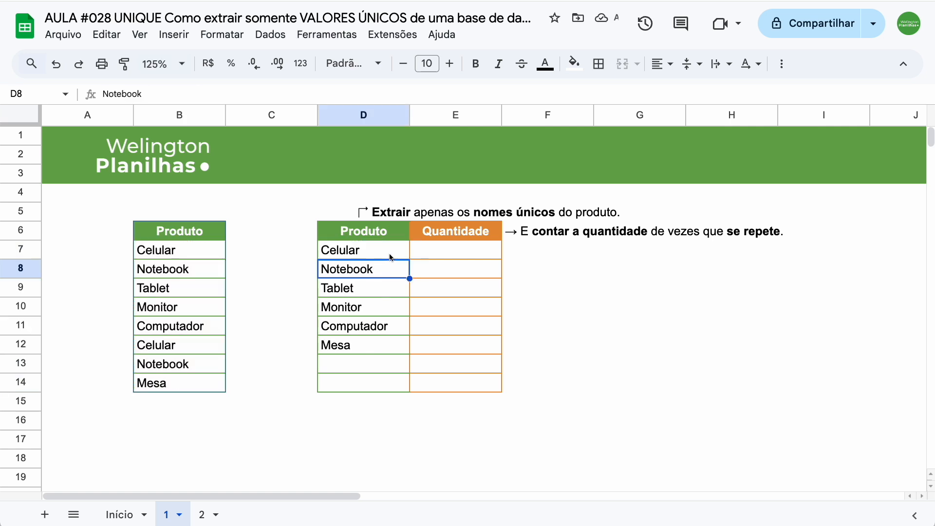
{"action": "left_click", "coordinate": [197, 253]}
{"action": "left_click", "coordinate": [192, 349]}
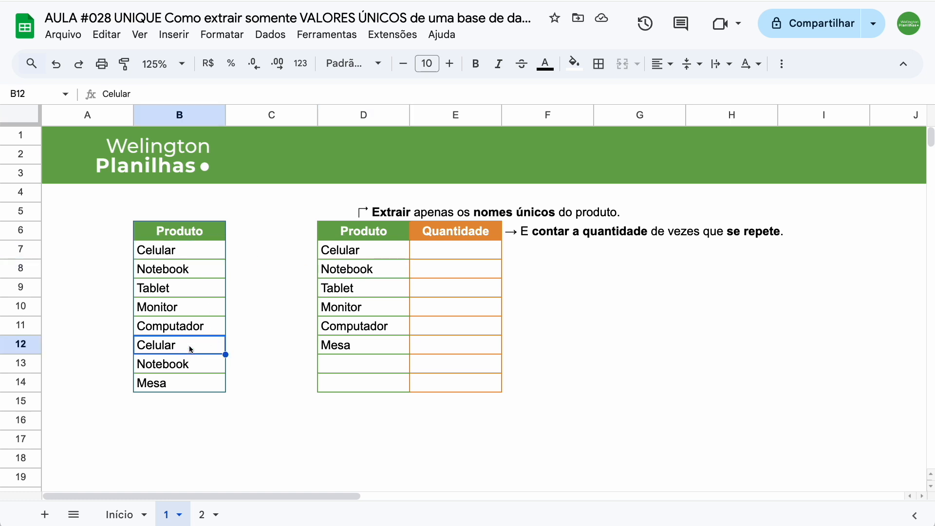
{"action": "left_click", "coordinate": [199, 276]}
{"action": "left_click", "coordinate": [182, 363]}
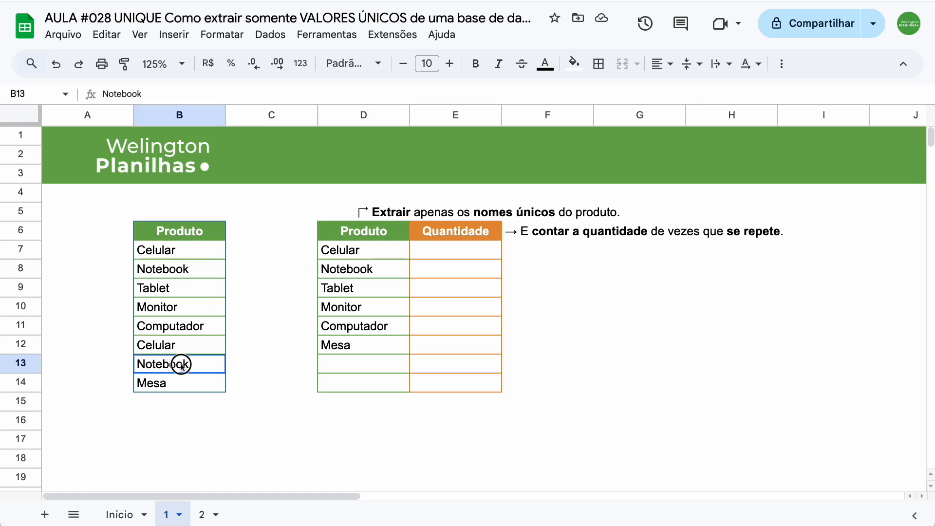
- Count each product's occurrences in E7 with =CONT.SE($B$7:$B$14;D7) and accept the suggested autofill for the Quantidade cells below
{"action": "left_click", "coordinate": [441, 258]}
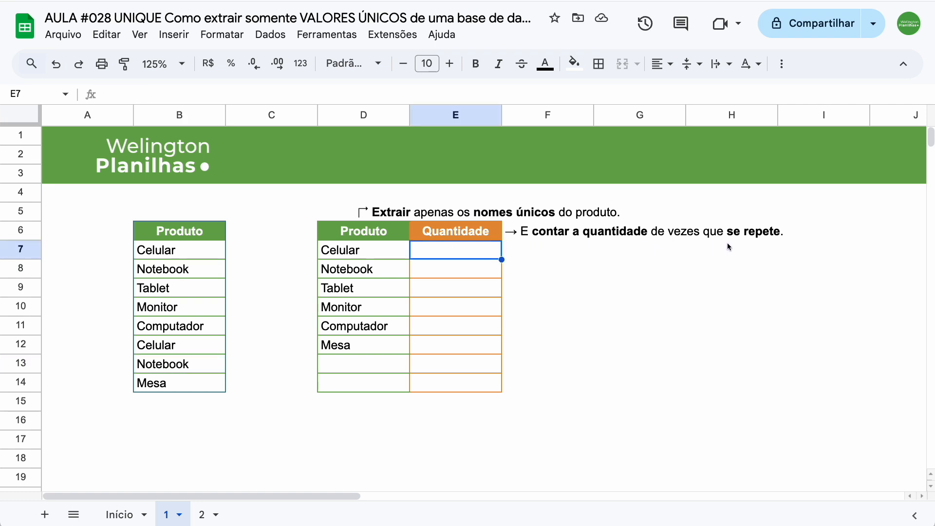
{"action": "type", "text": "="}
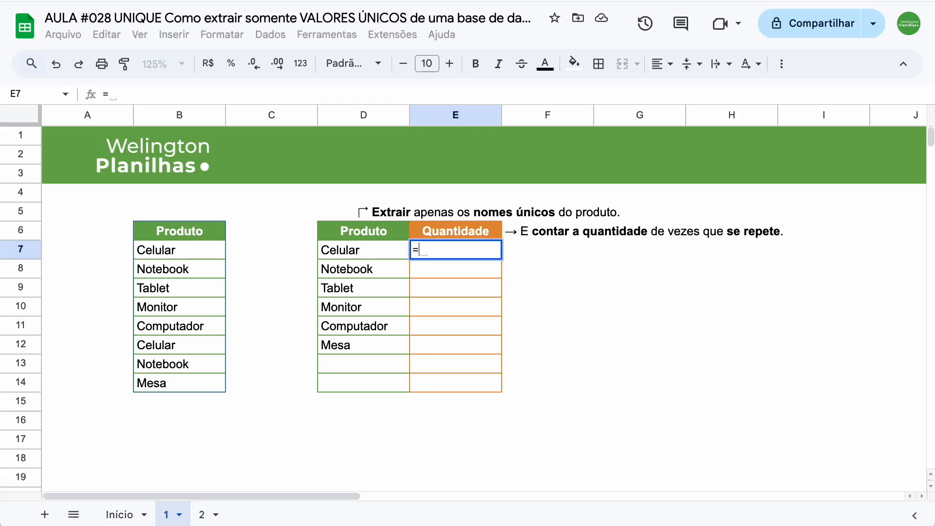
{"action": "type", "text": "cont."}
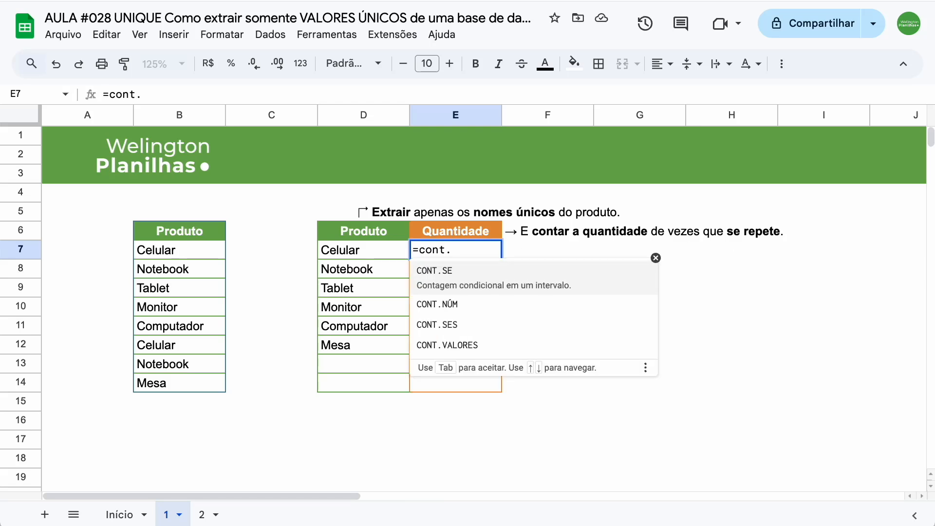
{"action": "left_click", "coordinate": [478, 277]}
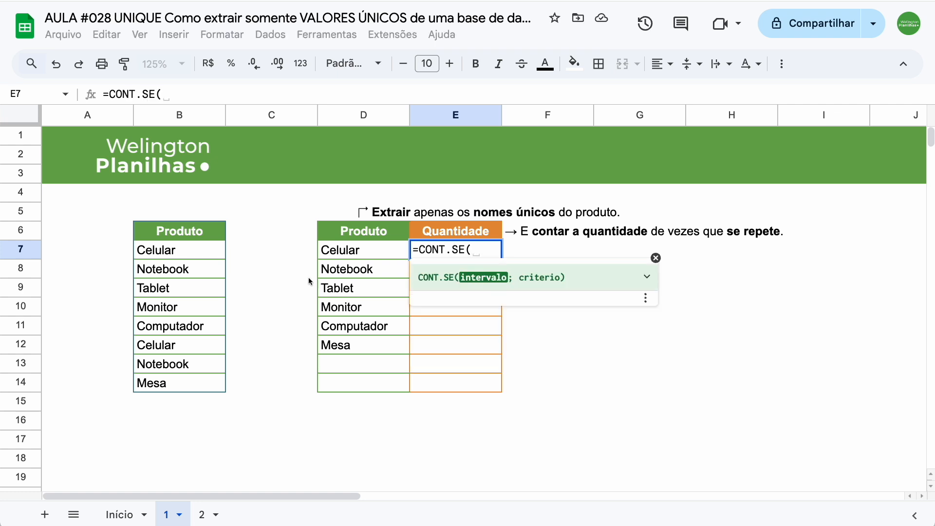
{"action": "left_click_drag", "start_coordinate": [200, 250], "coordinate": [202, 388]}
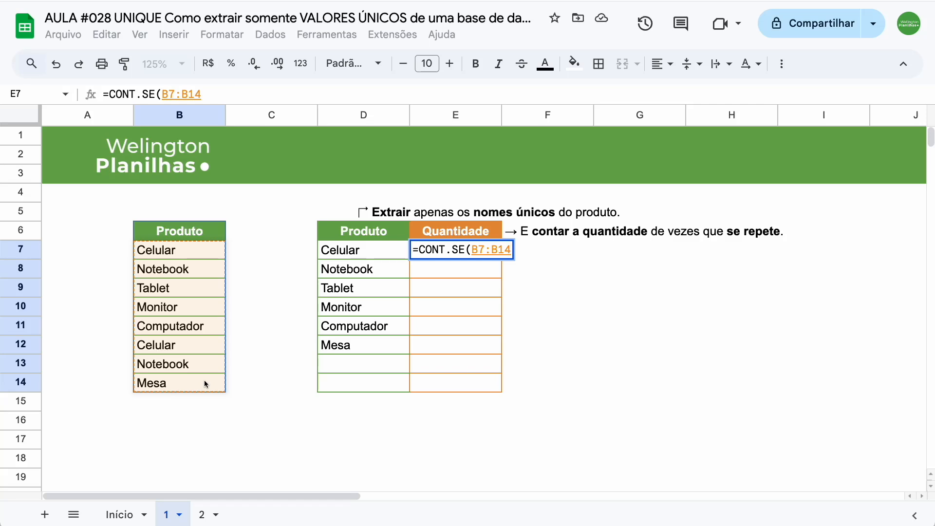
{"action": "key", "text": "F4"}
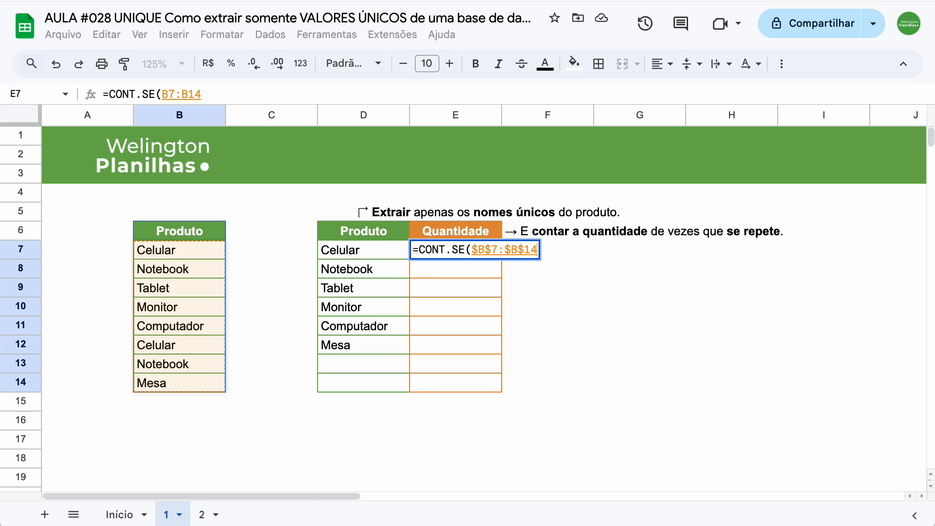
{"action": "type", "text": ";"}
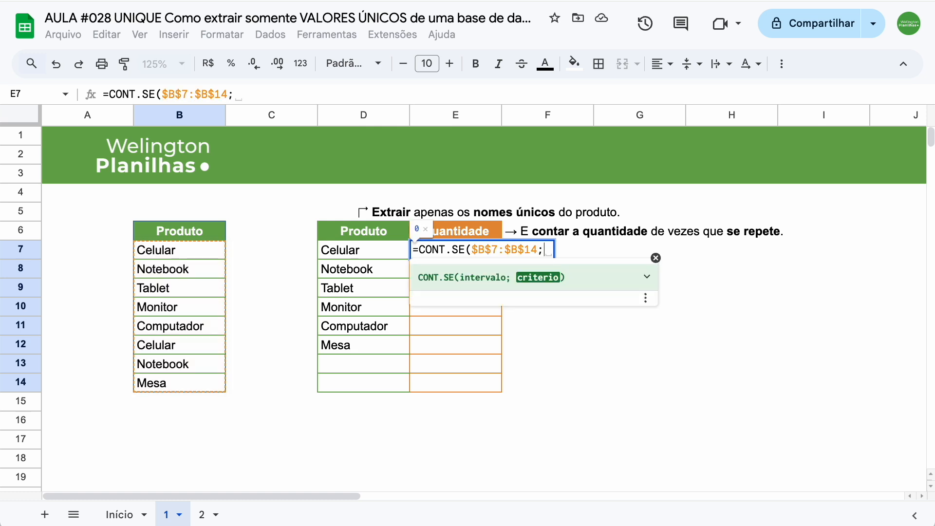
{"action": "left_click", "coordinate": [376, 253]}
{"action": "type", "text": ")"}
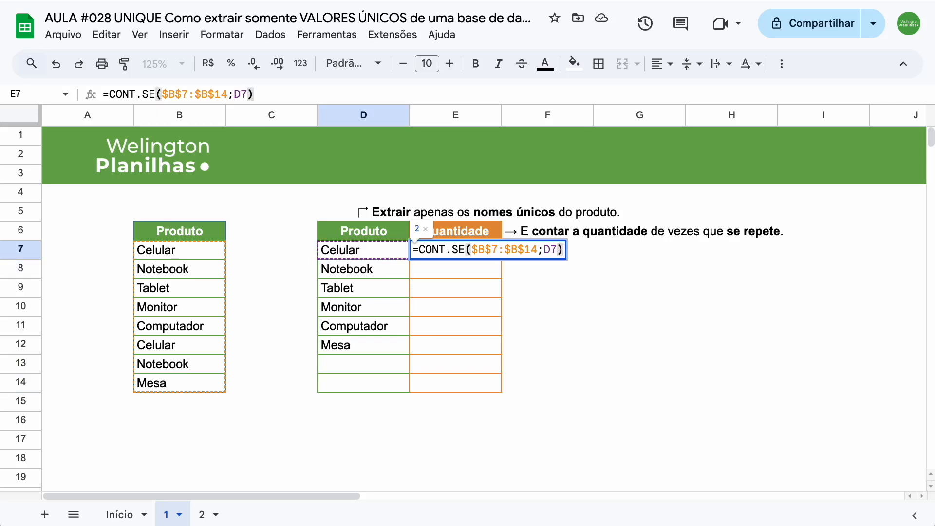
{"action": "key", "text": "Return"}
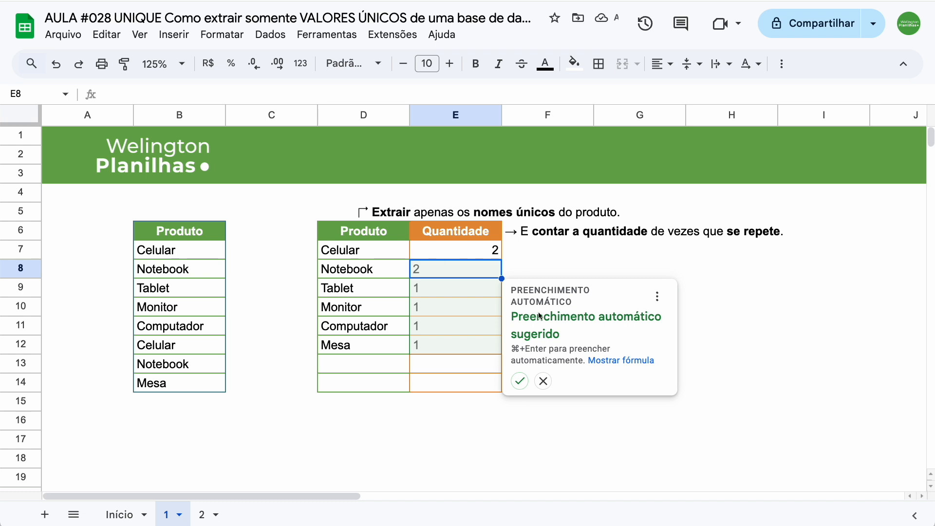
{"action": "left_click", "coordinate": [519, 382]}
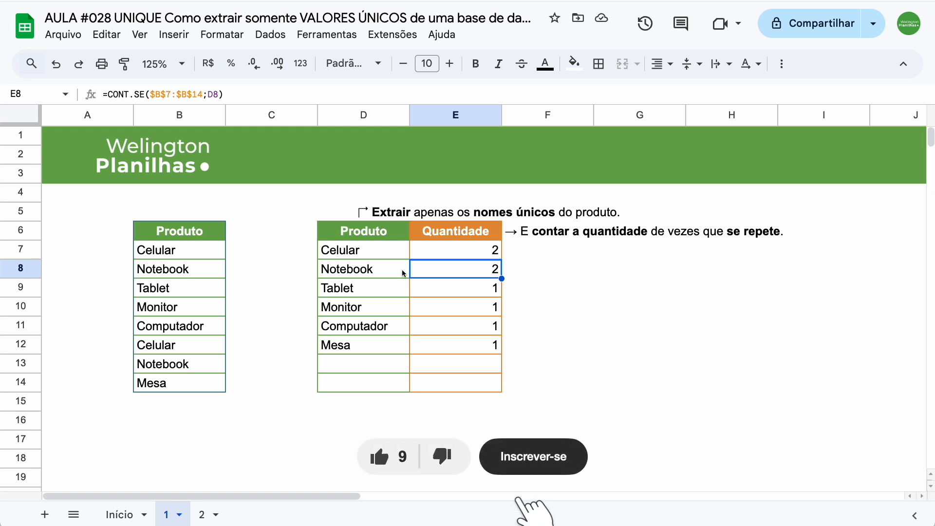
- Sort the extracted product list by changing the D7 formula to =SORT(UNIQUE(B7:B14))
{"action": "left_click", "coordinate": [389, 250]}
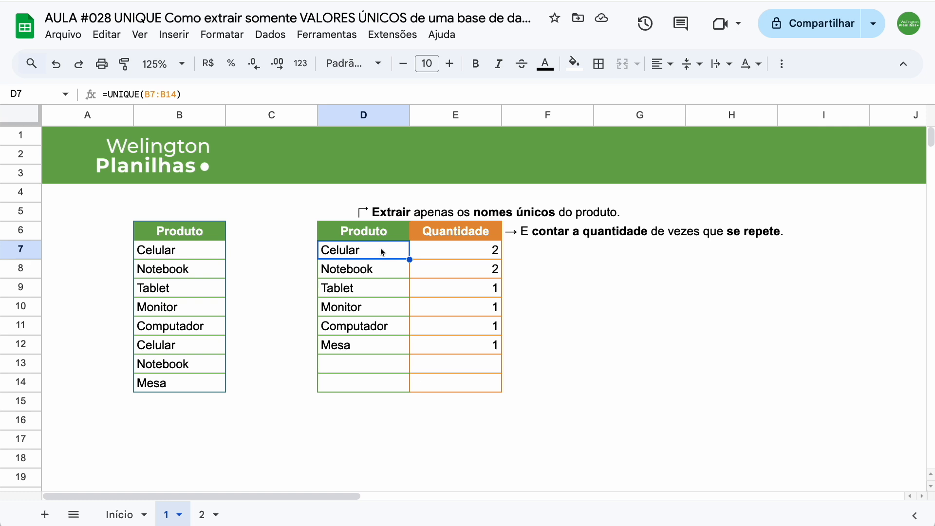
{"action": "double_click", "coordinate": [381, 247]}
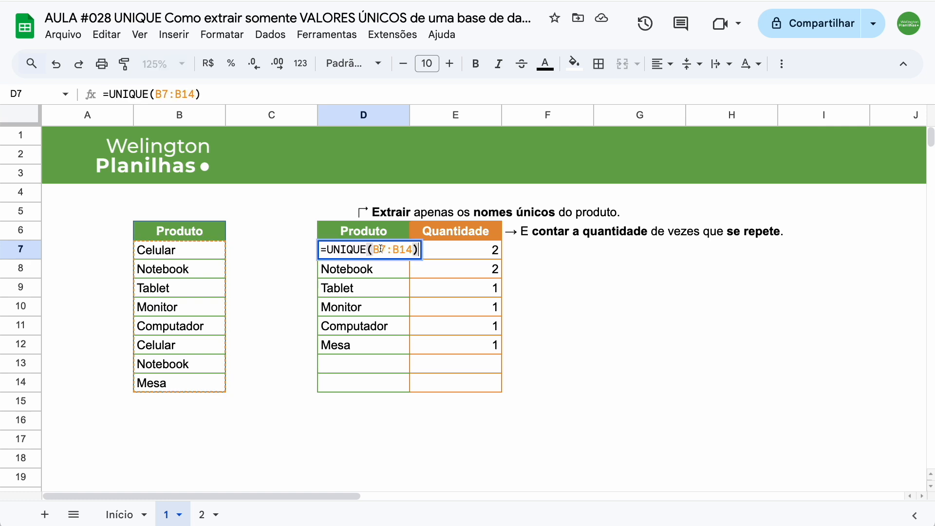
{"action": "left_click", "coordinate": [326, 249]}
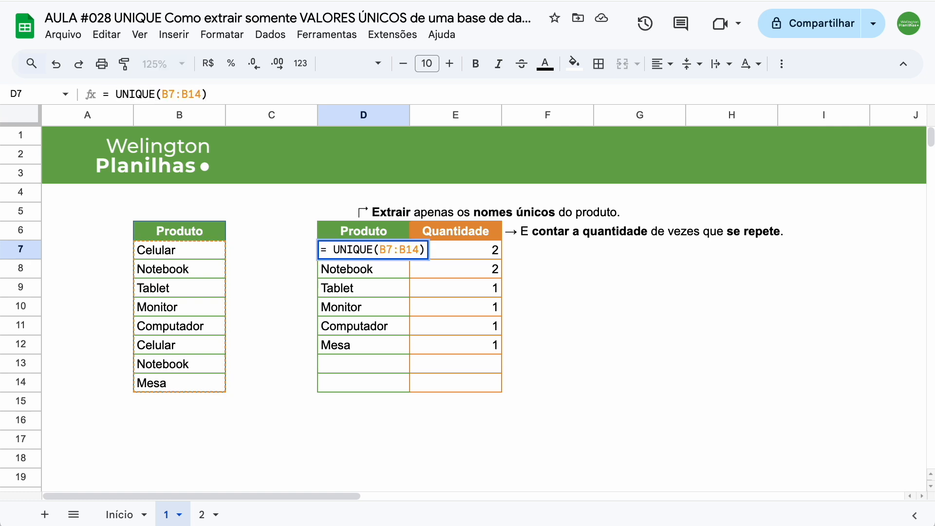
{"action": "type", "text": "sort"}
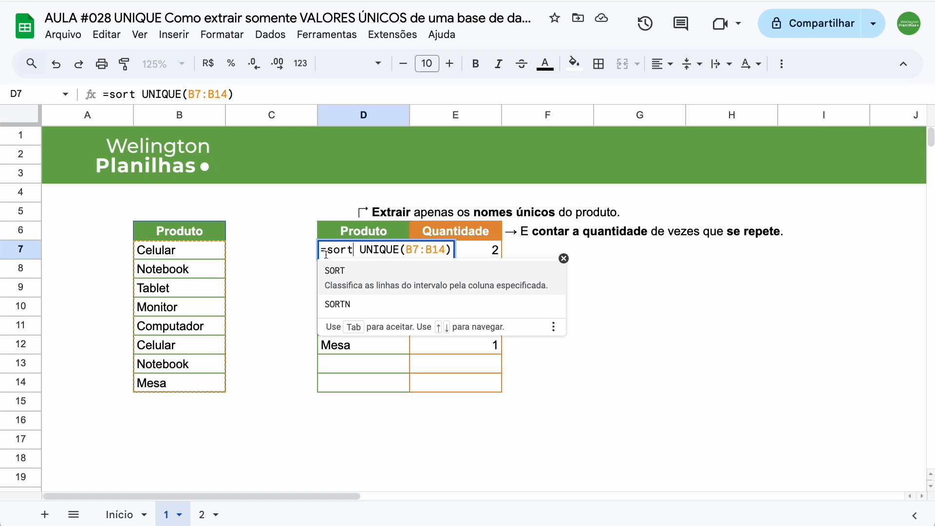
{"action": "key", "text": "Tab"}
{"action": "key", "text": "Delete"}
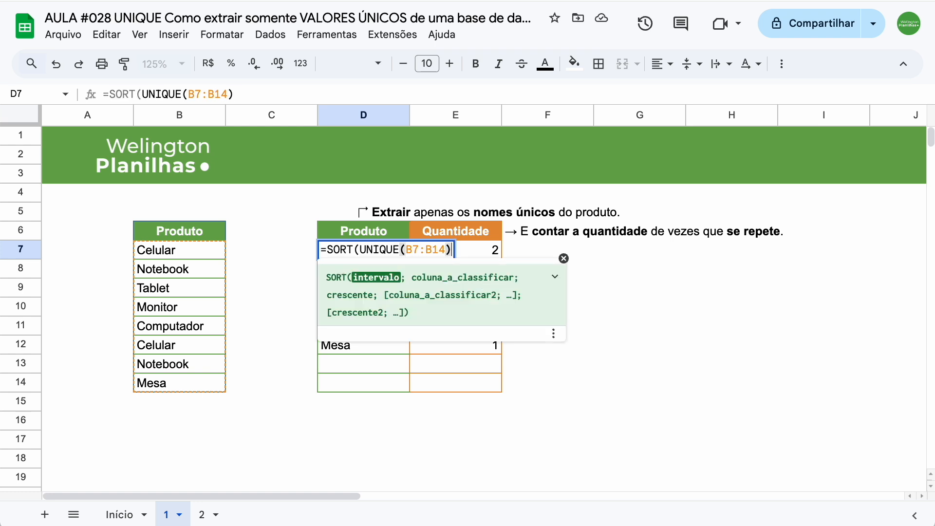
{"action": "type", "text": ")"}
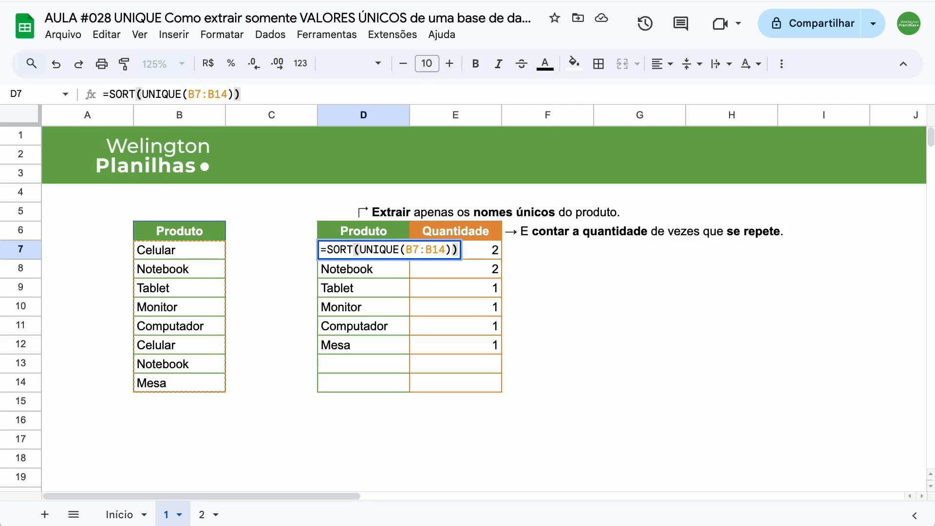
{"action": "key", "text": "Return"}
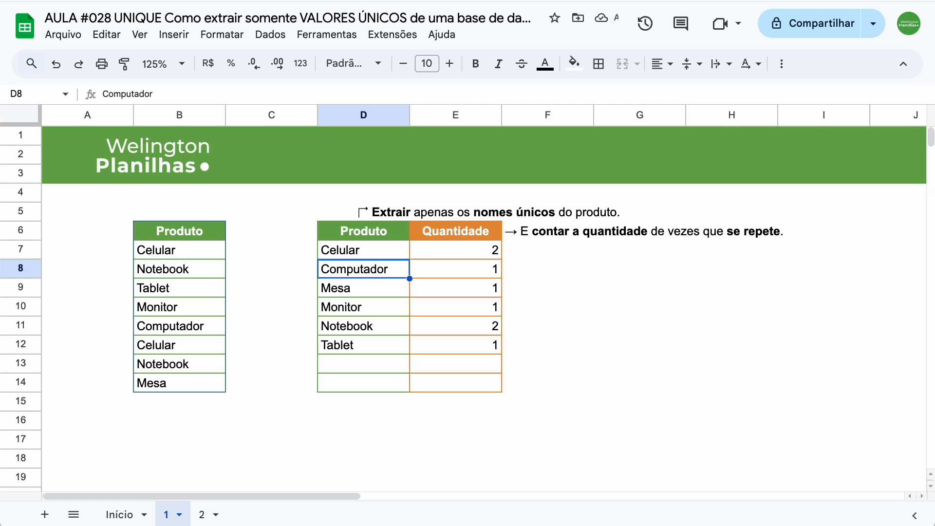
- On sheet 2, enter =UNIQUE(C7:G7) in cell C12 of the Vendedores row to extract the sellers' names
{"action": "left_click", "coordinate": [207, 517]}
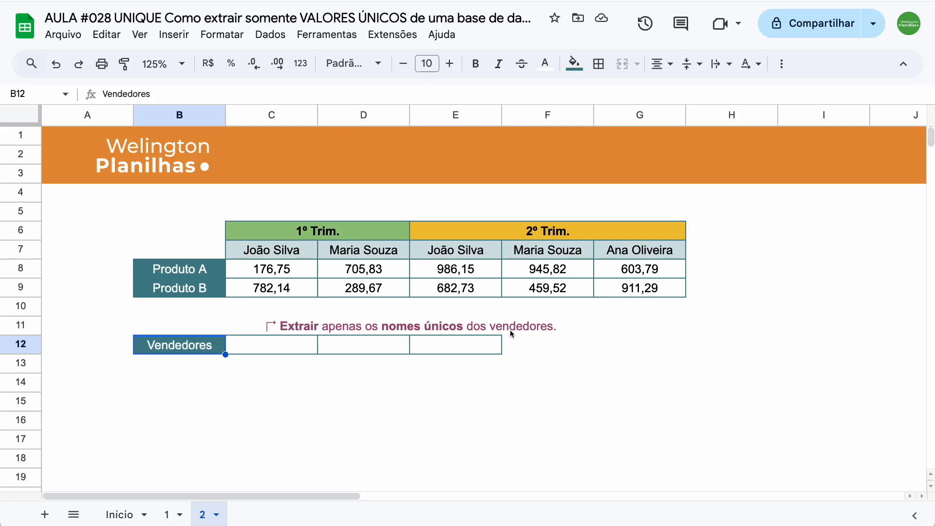
{"action": "left_click", "coordinate": [285, 352]}
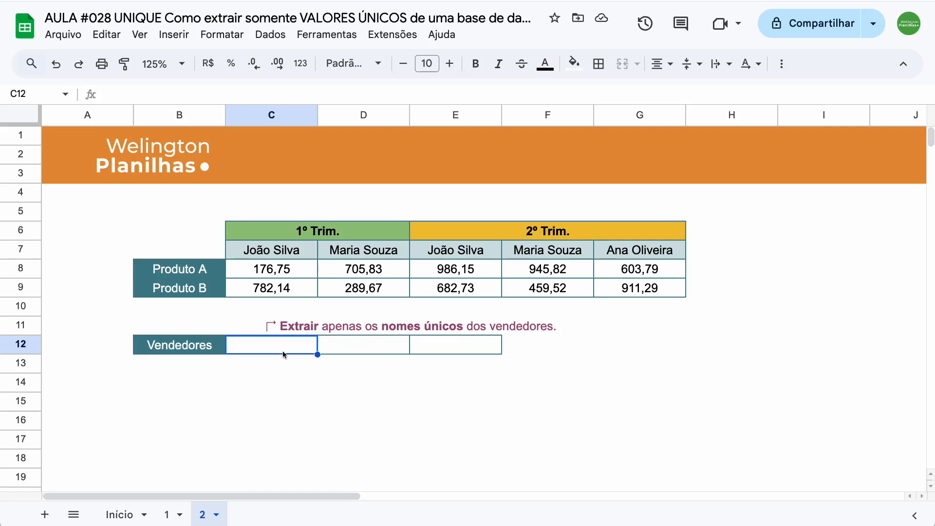
{"action": "type", "text": "="}
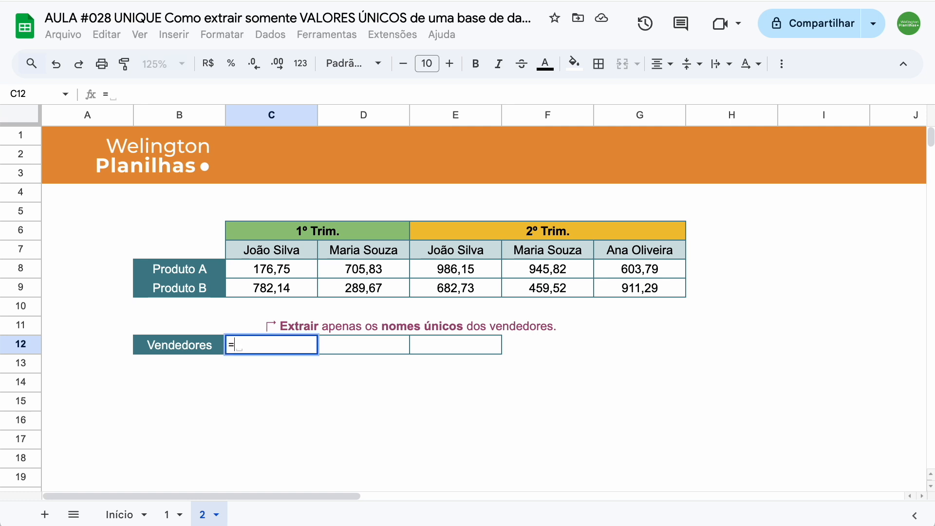
{"action": "type", "text": "uni"}
{"action": "key", "text": "Tab"}
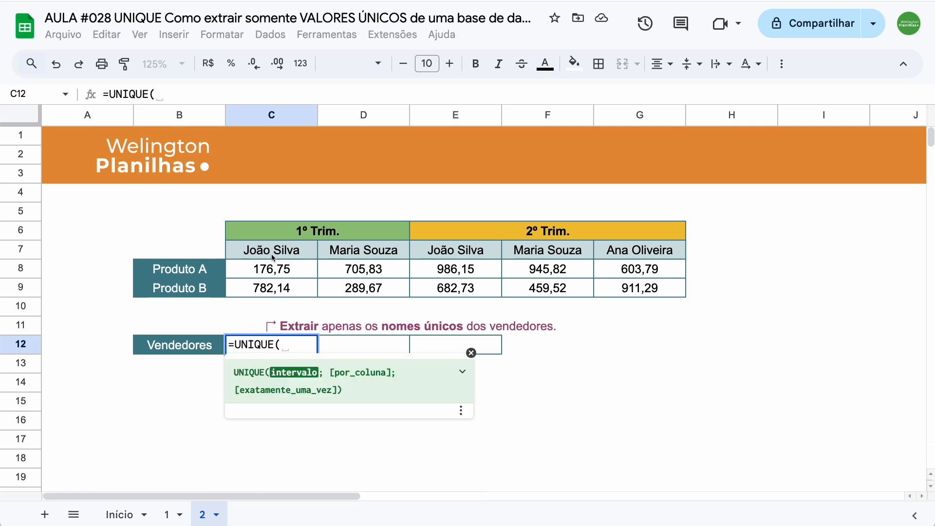
{"action": "left_click_drag", "start_coordinate": [272, 255], "coordinate": [605, 254]}
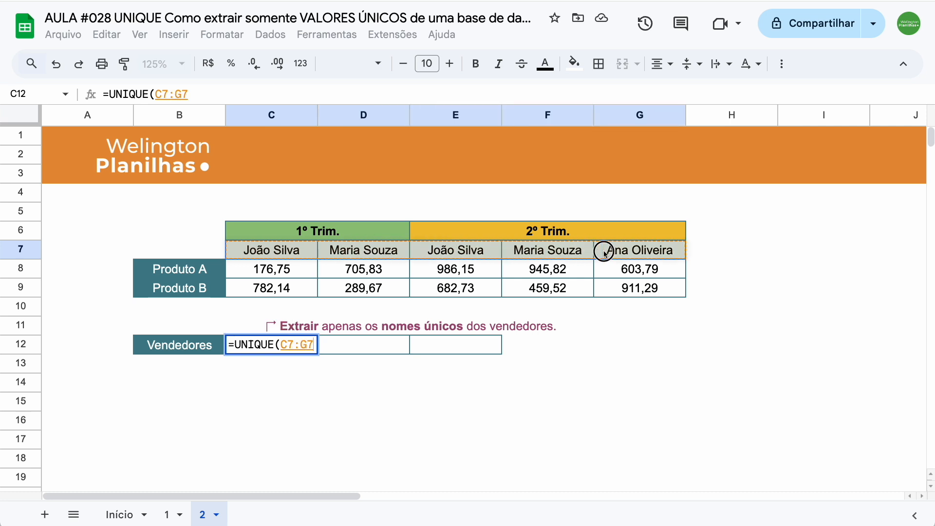
{"action": "type", "text": ")"}
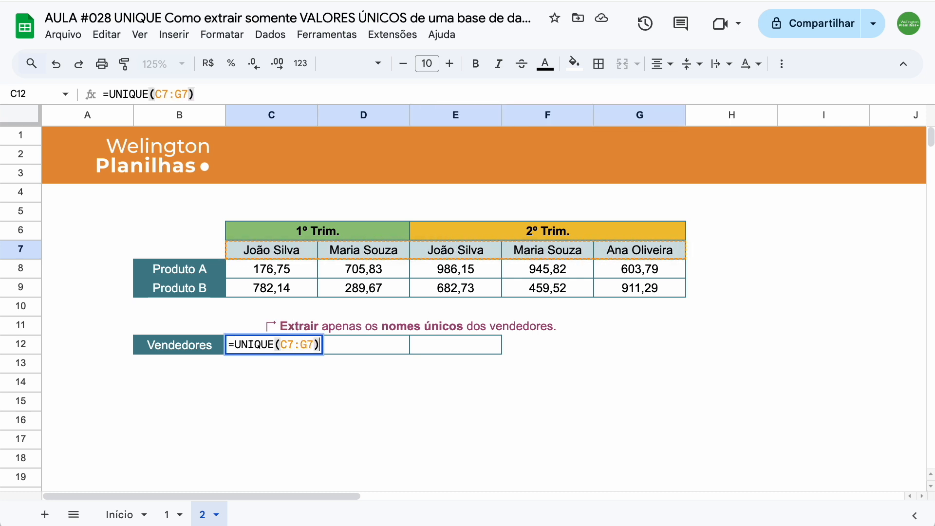
{"action": "key", "text": "Return"}
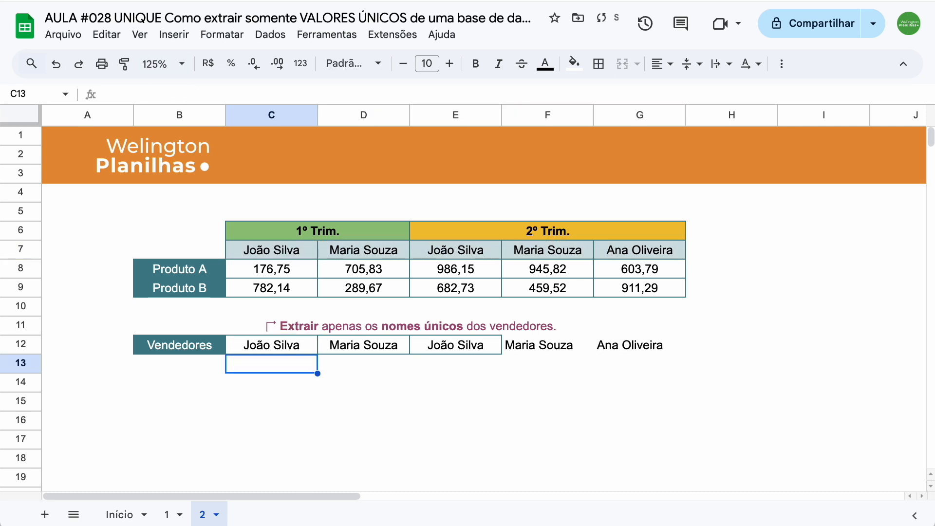
- Make the C12 formula compare by column by setting UNIQUE's por_coluna argument to 1, giving =UNIQUE(C7:G7;1)
{"action": "double_click", "coordinate": [304, 348]}
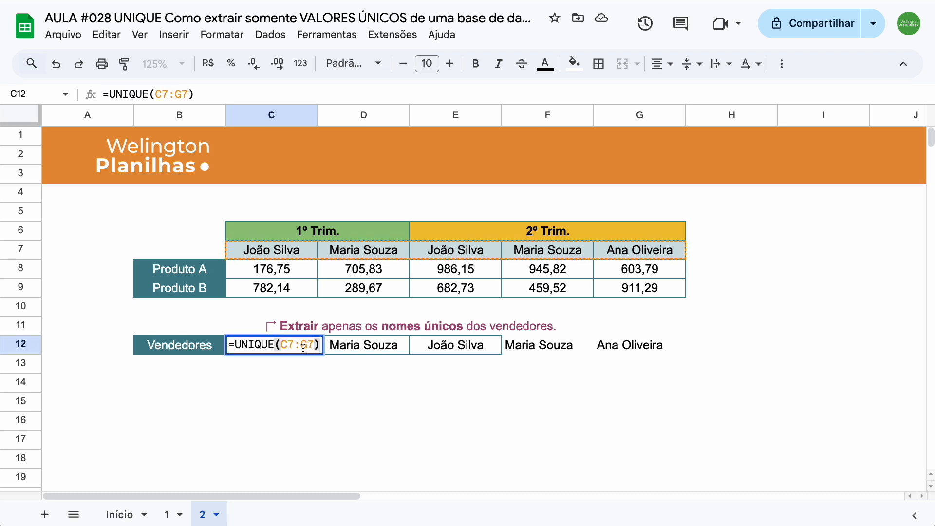
{"action": "left_click", "coordinate": [314, 344]}
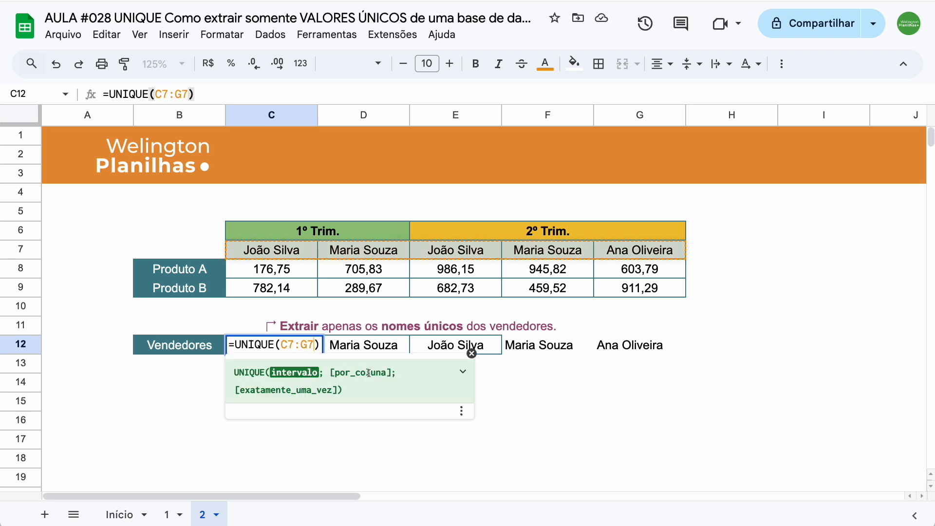
{"action": "left_click", "coordinate": [464, 373]}
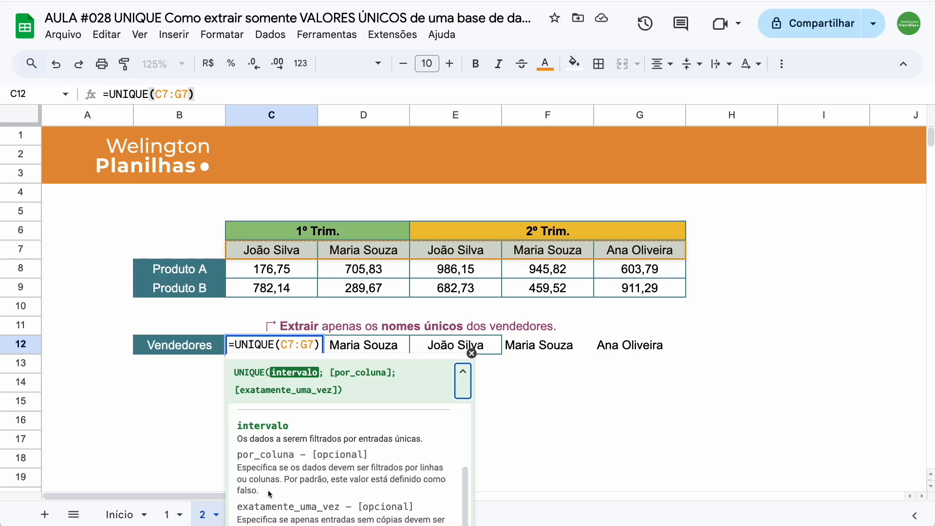
{"action": "left_click", "coordinate": [315, 345]}
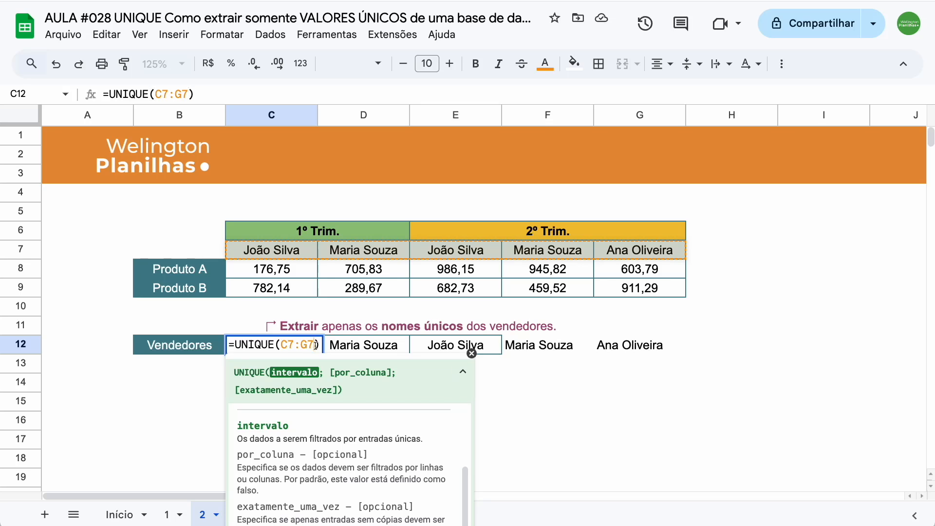
{"action": "type", "text": ";1"}
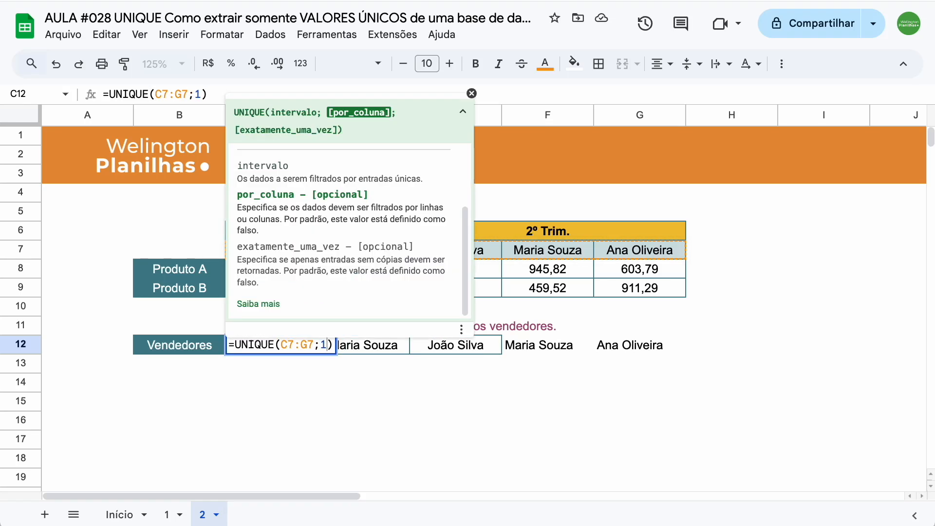
{"action": "key", "text": "Right"}
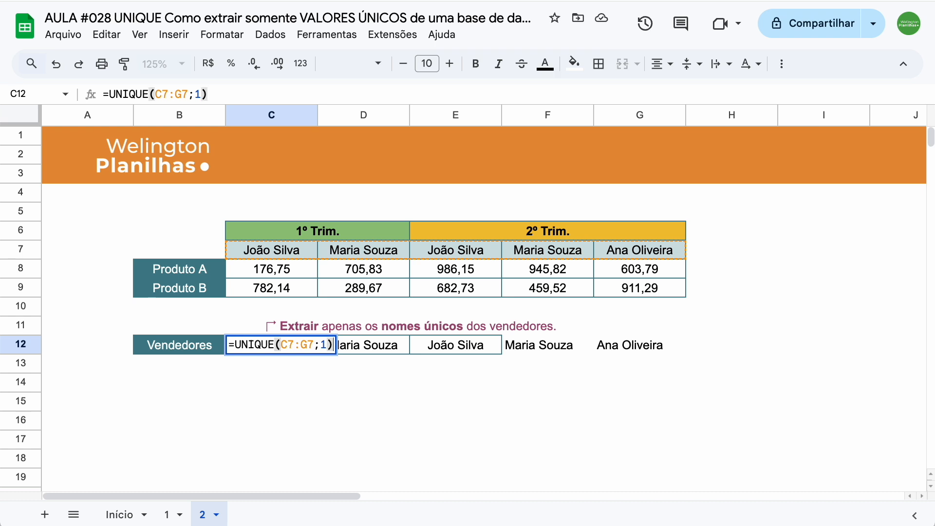
{"action": "key", "text": "Return"}
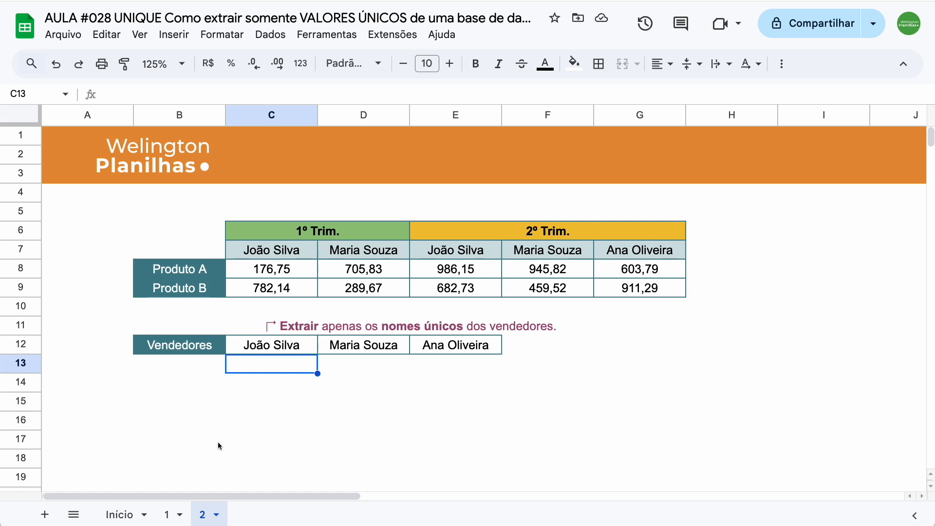
- Review the product list formula in D7 on sheet 1 without changing it, and return to sheet 2
{"action": "left_click", "coordinate": [166, 514]}
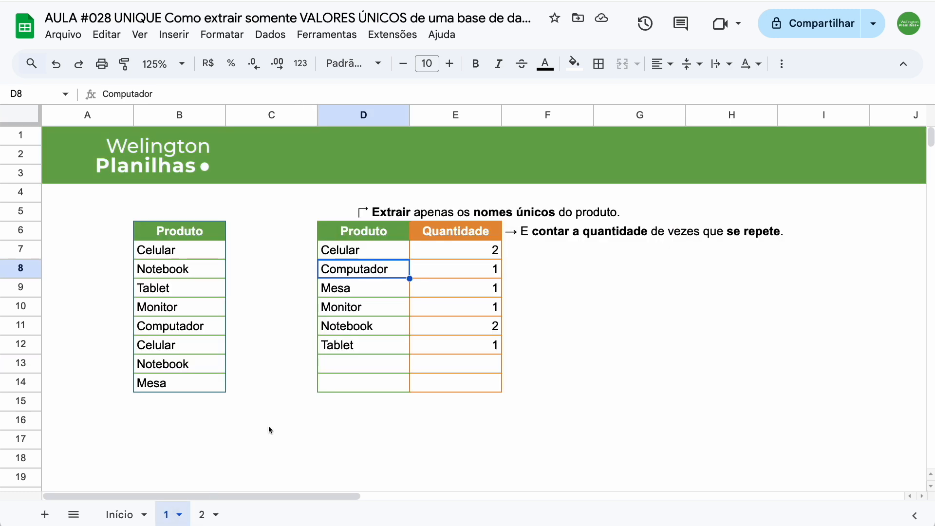
{"action": "double_click", "coordinate": [359, 251]}
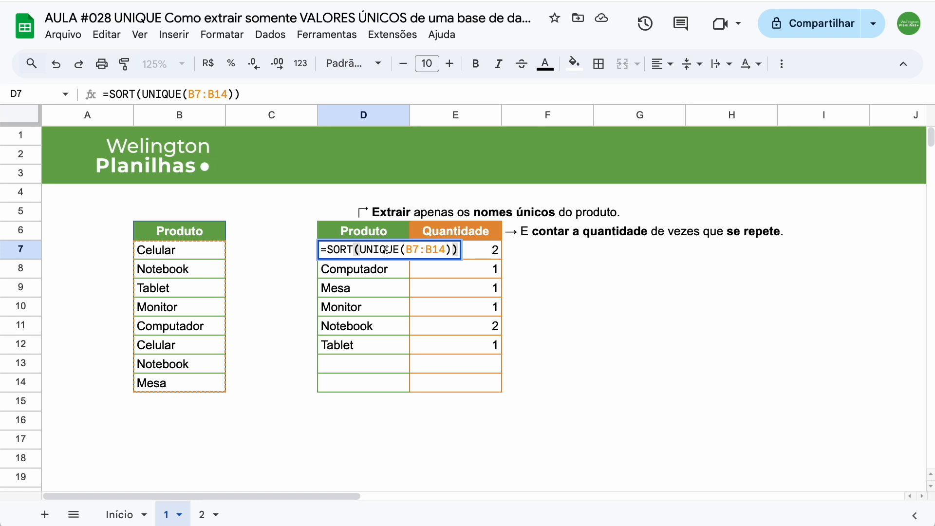
{"action": "key", "text": "Escape"}
{"action": "left_click", "coordinate": [202, 515]}
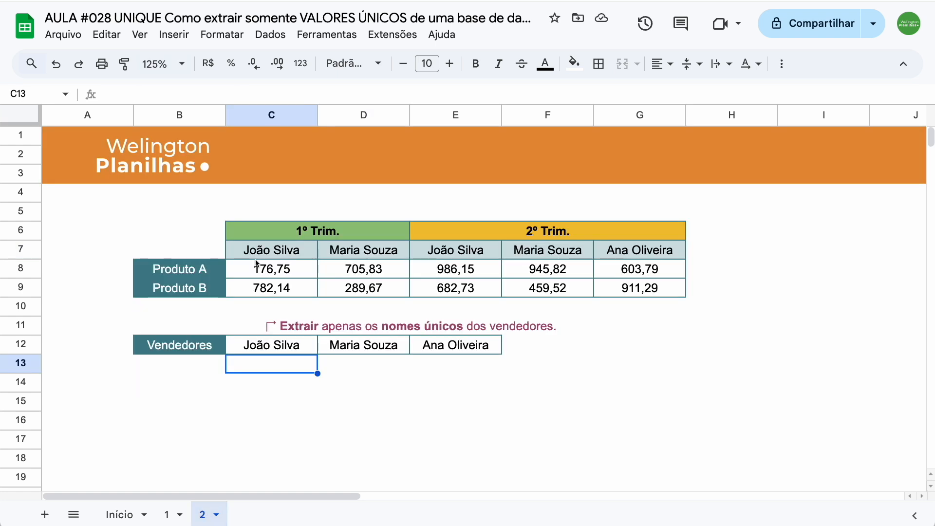